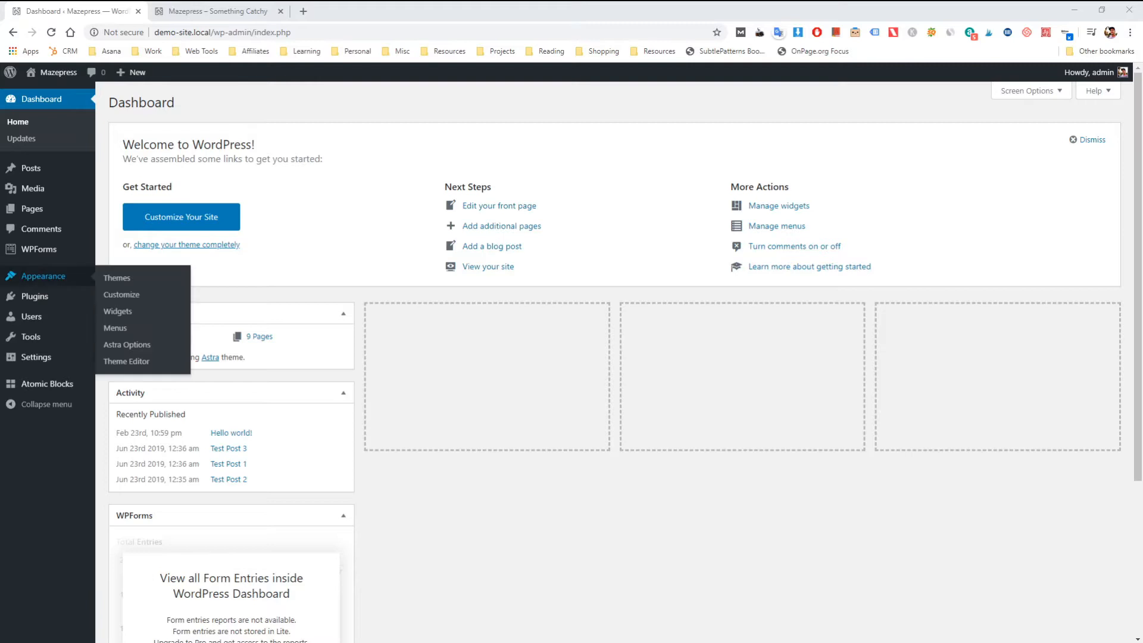
# Open the Widgets page and examine the Header, Footer Bar and Footer Widget areas and the available widgets.
pyautogui.click(122, 311)
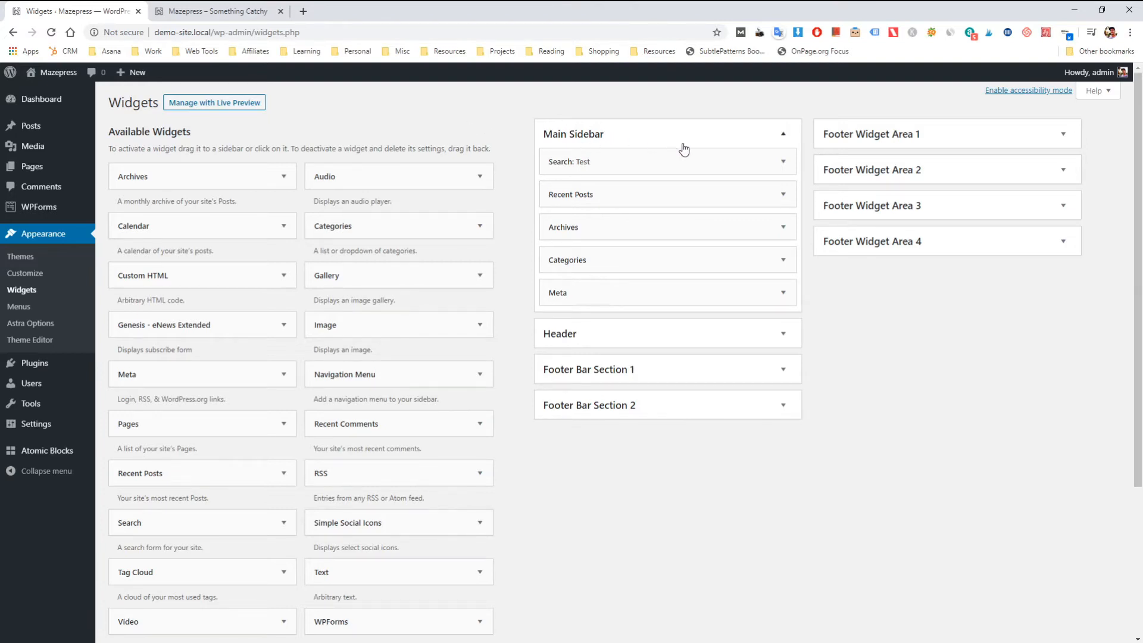
pyautogui.click(772, 335)
pyautogui.click(777, 334)
pyautogui.click(784, 374)
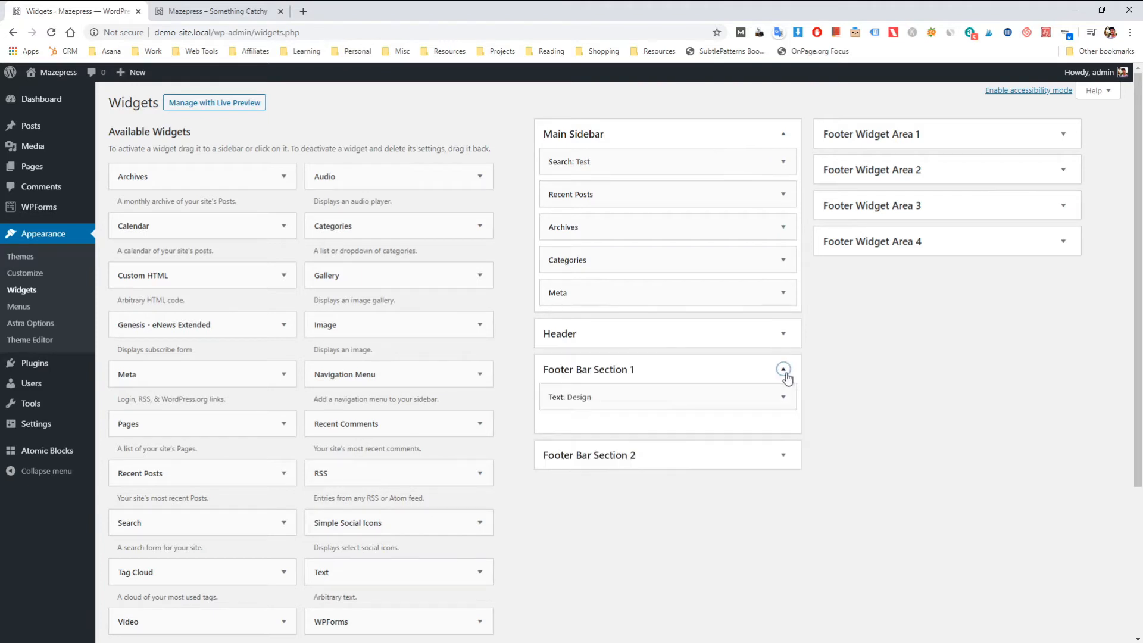
pyautogui.click(784, 371)
pyautogui.click(783, 404)
pyautogui.click(784, 405)
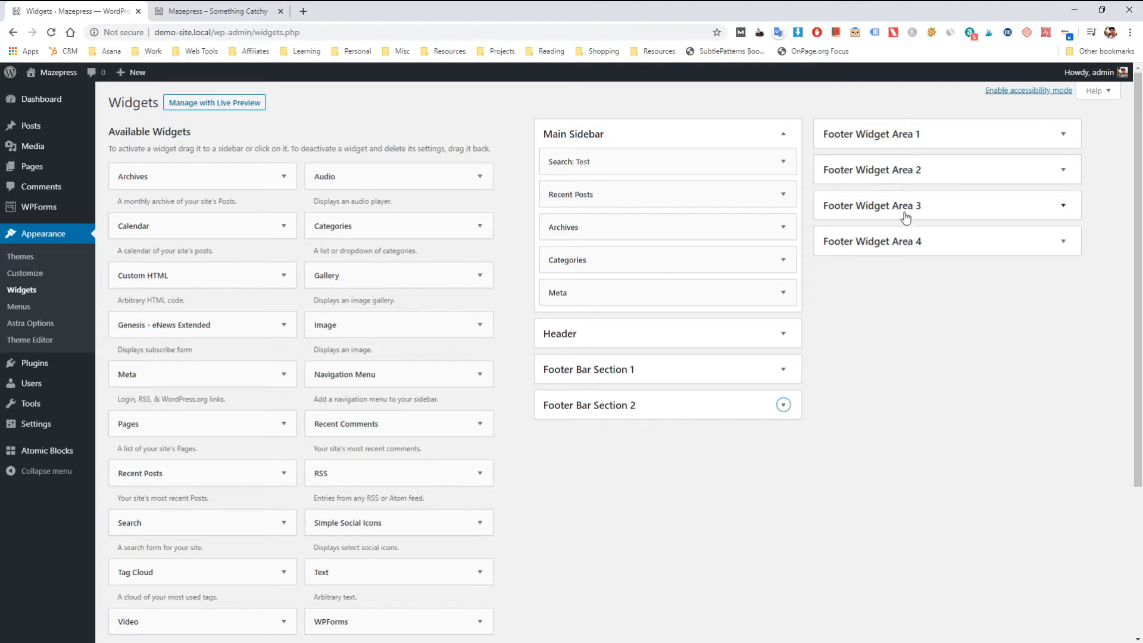
pyautogui.click(916, 137)
pyautogui.click(896, 137)
pyautogui.scroll(-2, 285, 242)
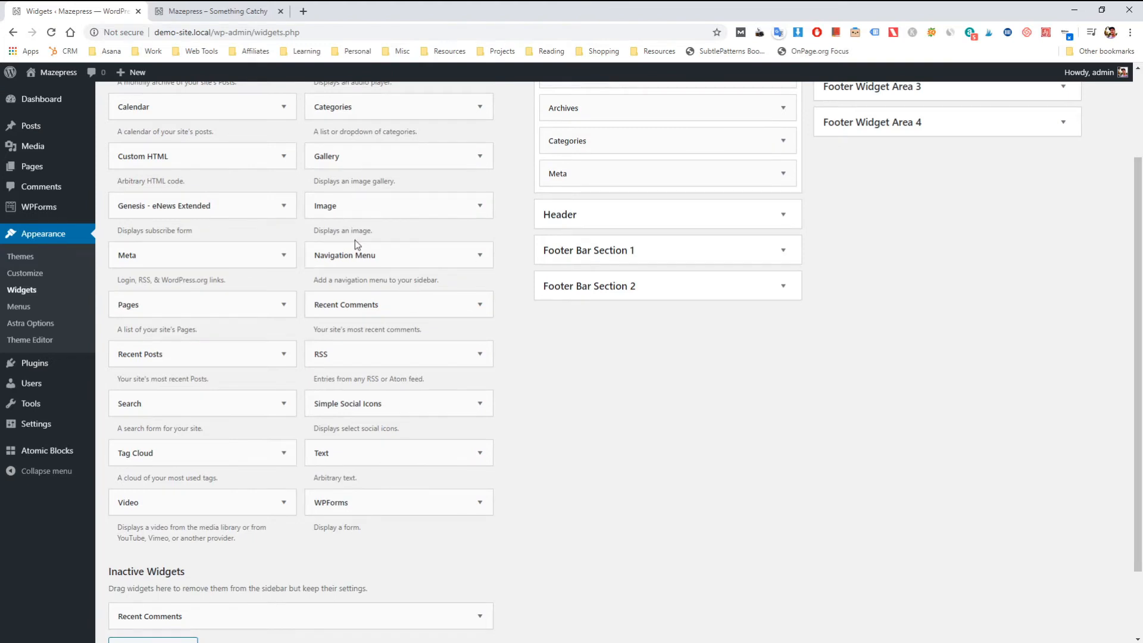
pyautogui.scroll(3, 369, 273)
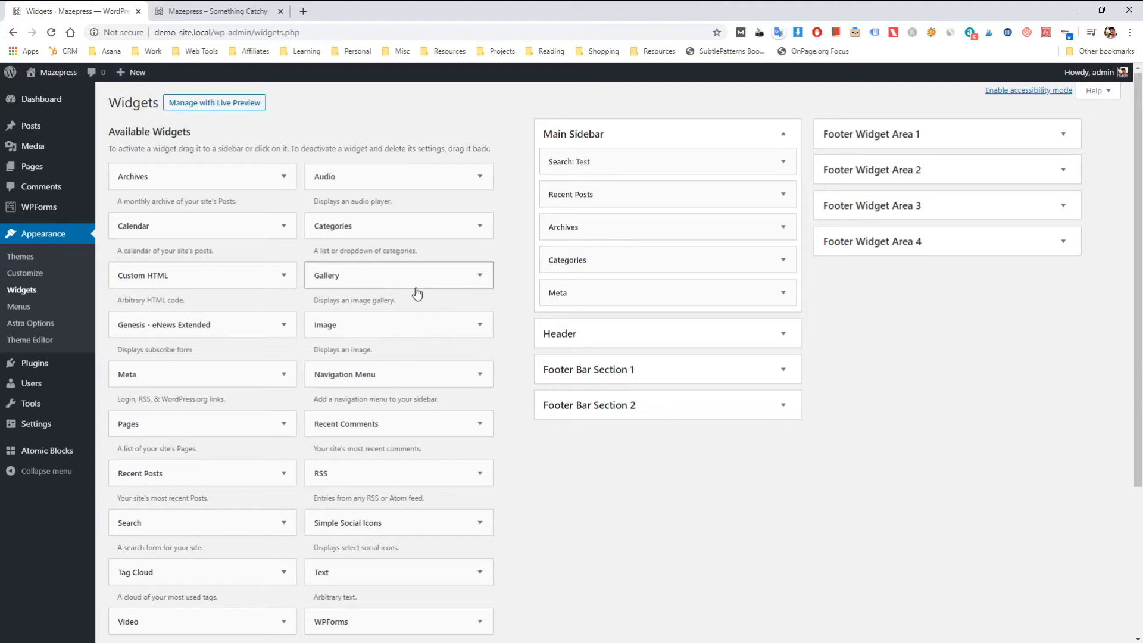
# Examine the settings of the Search and Recent Posts widgets in the Main Sidebar.
pyautogui.click(785, 163)
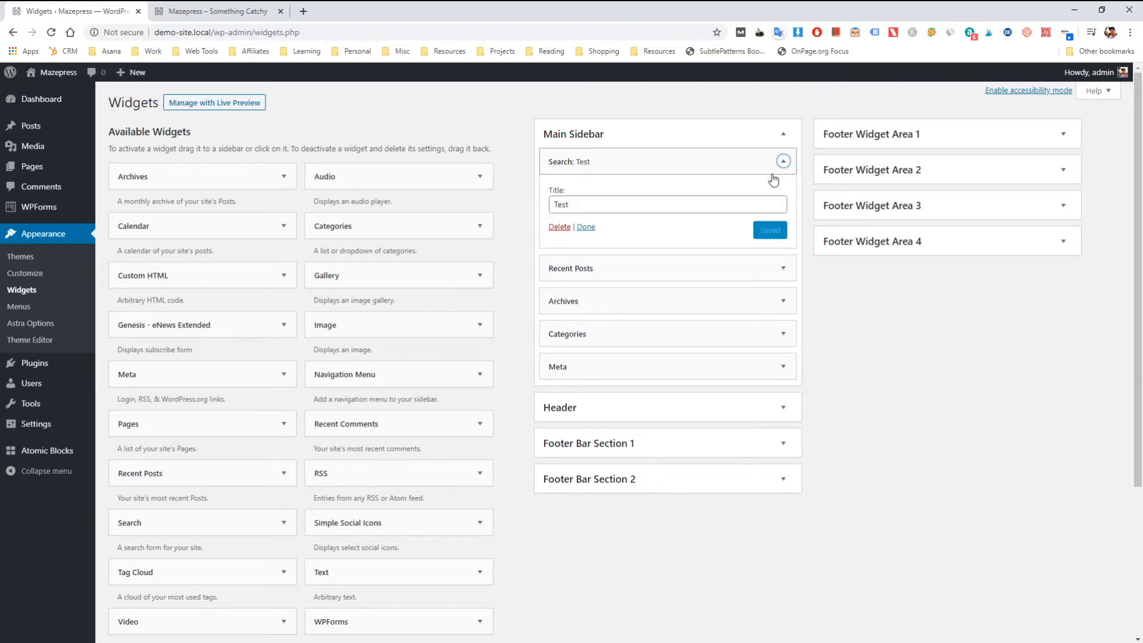
pyautogui.doubleClick(599, 207)
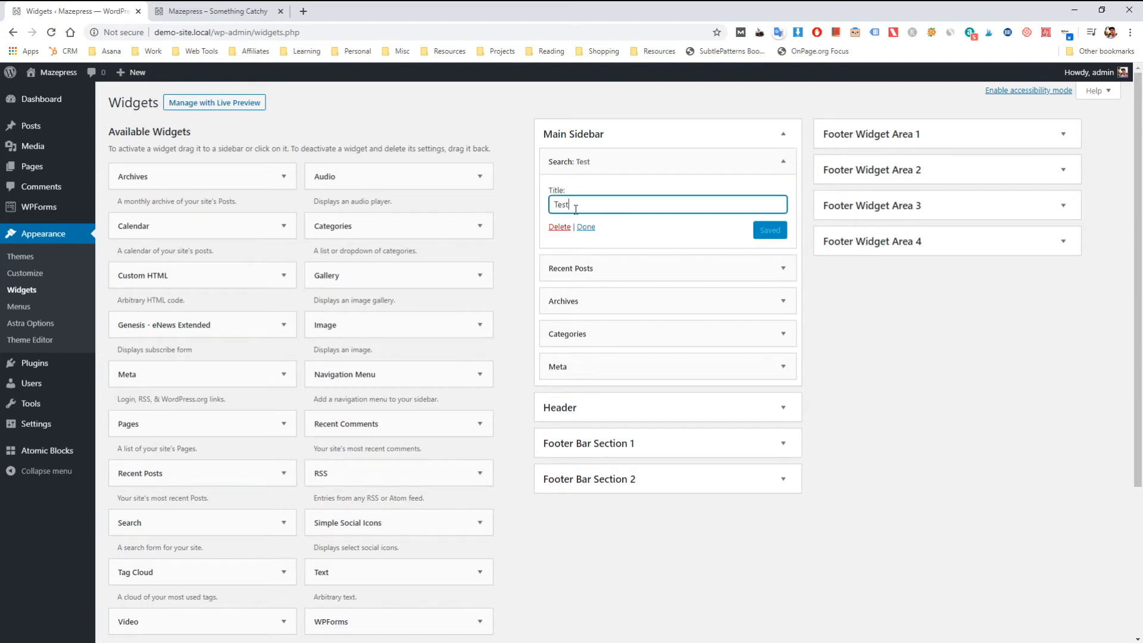
pyautogui.click(586, 213)
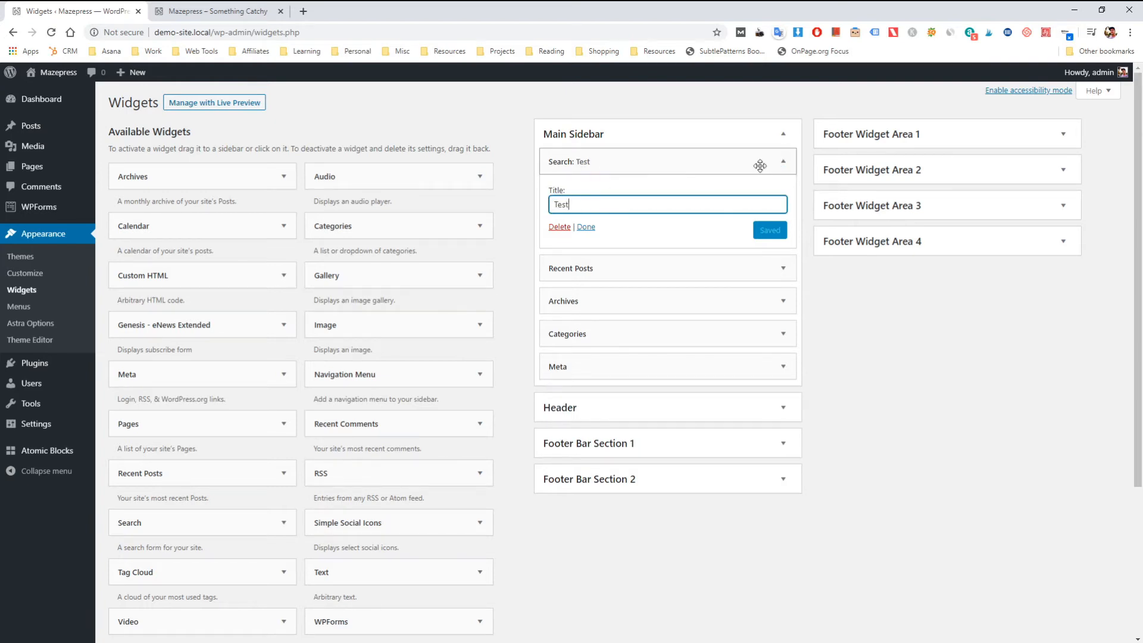
pyautogui.click(785, 164)
pyautogui.click(783, 195)
pyautogui.click(630, 237)
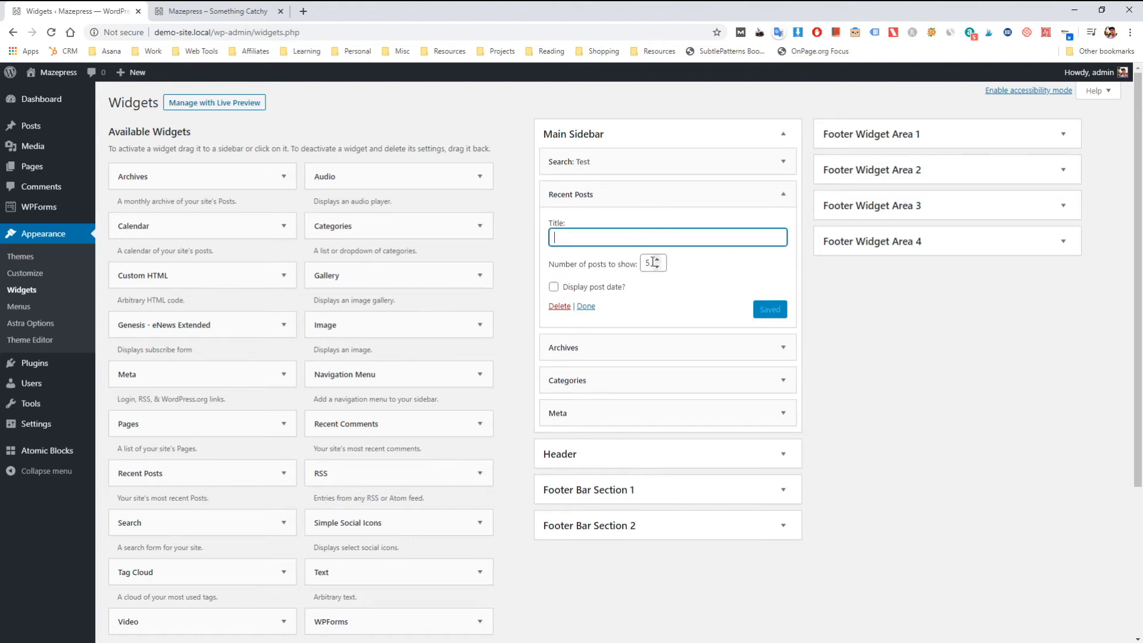
pyautogui.click(645, 265)
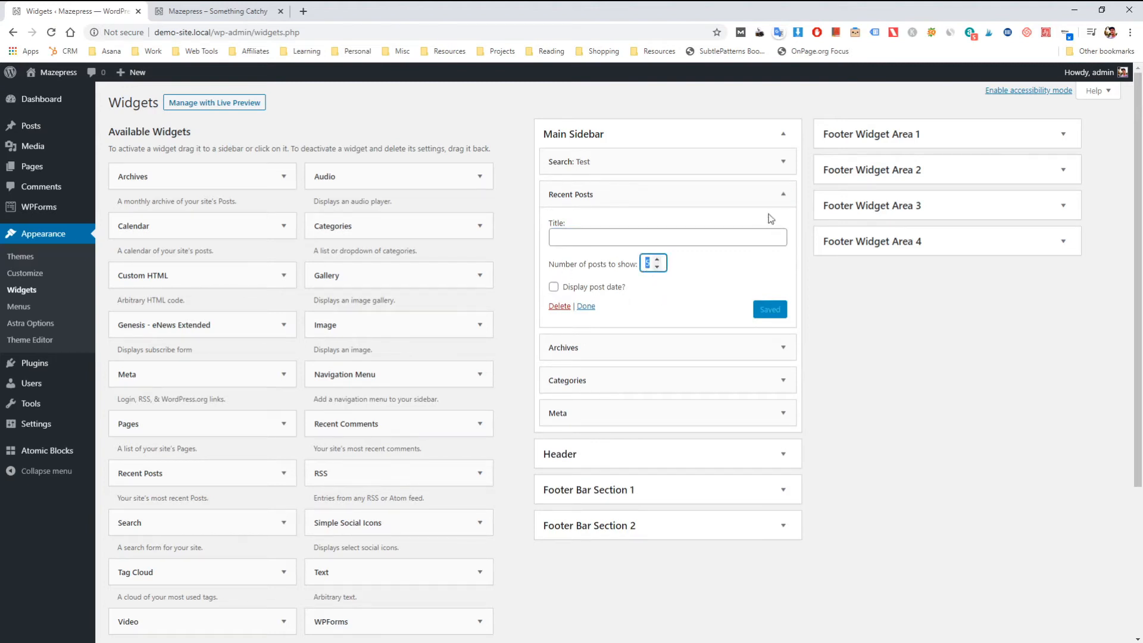
# Examine the settings of the Archives and Categories widgets in the Main Sidebar.
pyautogui.click(781, 194)
pyautogui.click(784, 227)
pyautogui.click(627, 271)
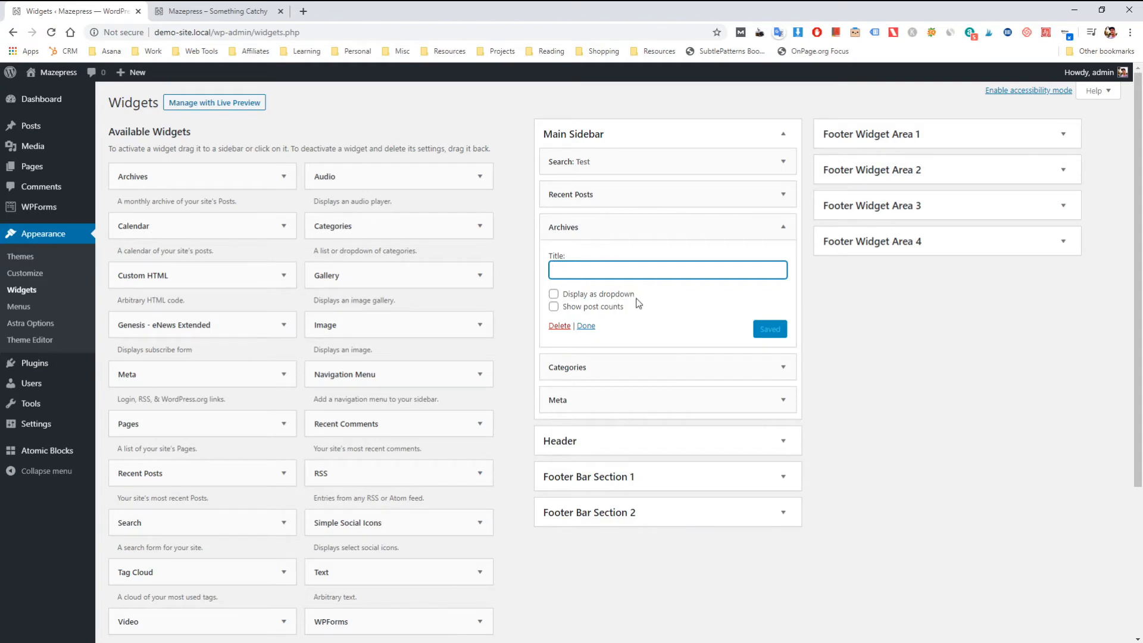
pyautogui.click(783, 228)
pyautogui.click(784, 260)
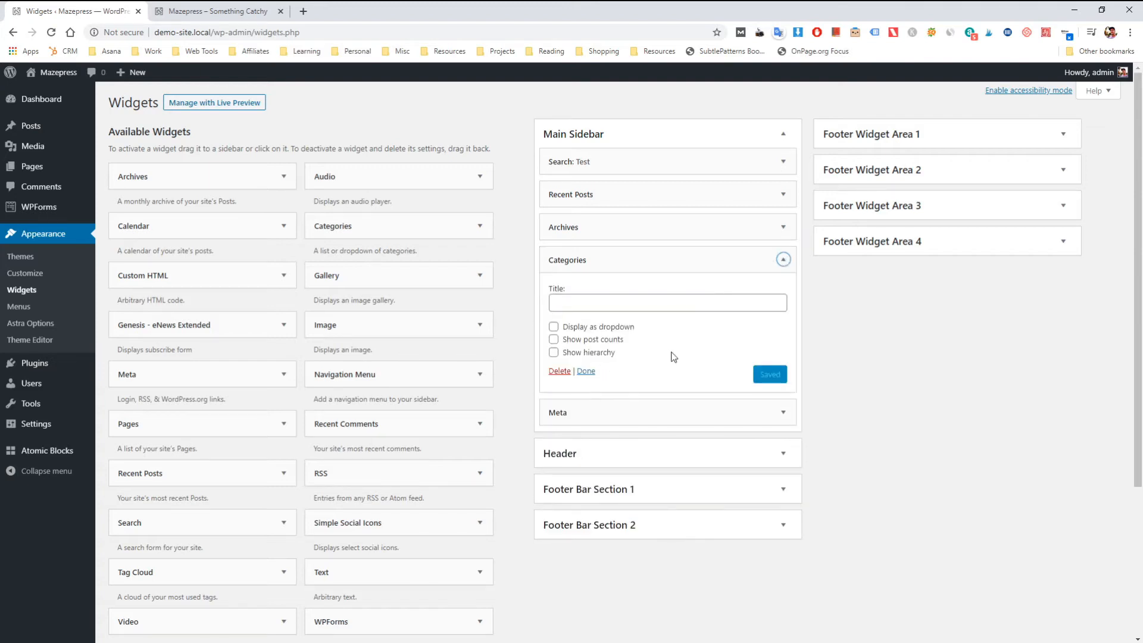
pyautogui.click(784, 261)
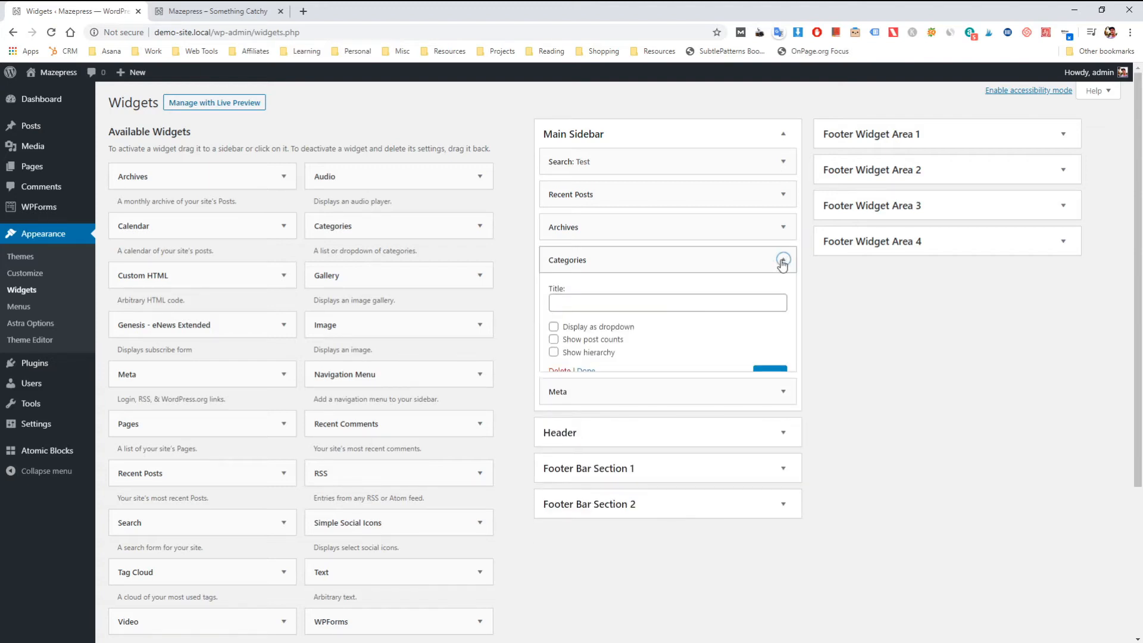
# Remove the Meta widget from the Main Sidebar.
pyautogui.click(784, 294)
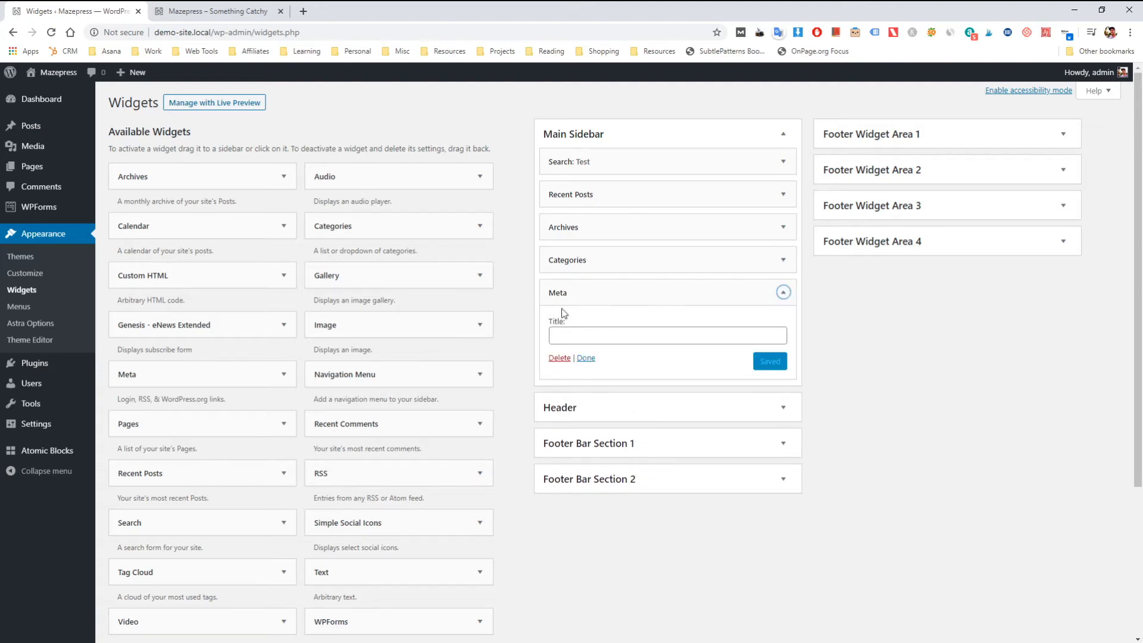
pyautogui.moveTo(677, 294); pyautogui.dragTo(298, 252)
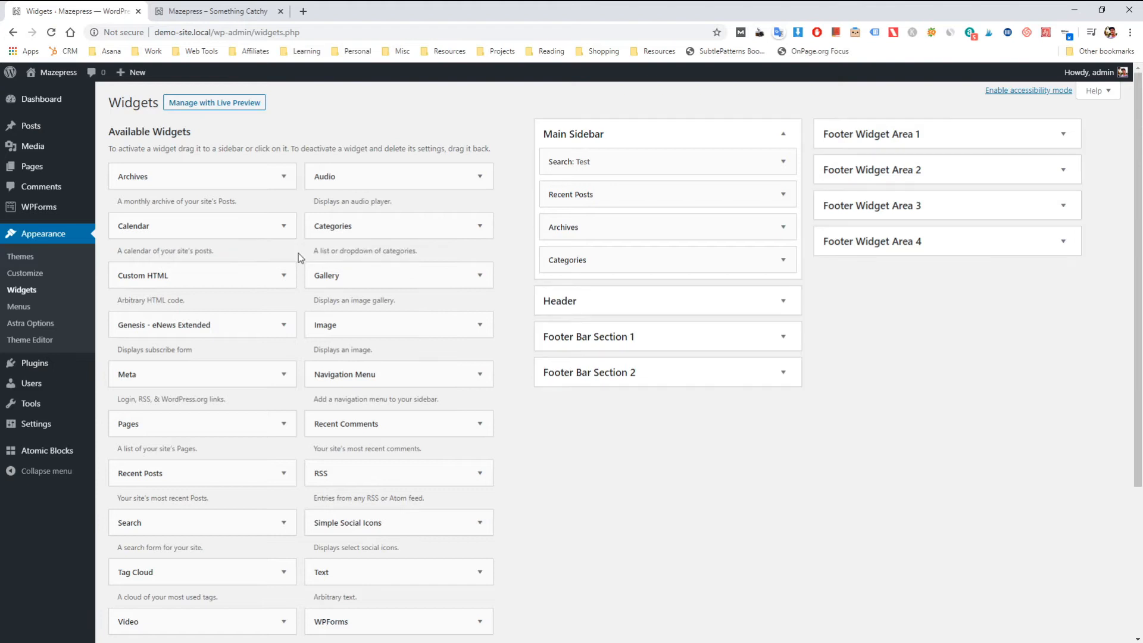
# Inspect the Header widget area and compare it with the header on the site's homepage.
pyautogui.click(712, 311)
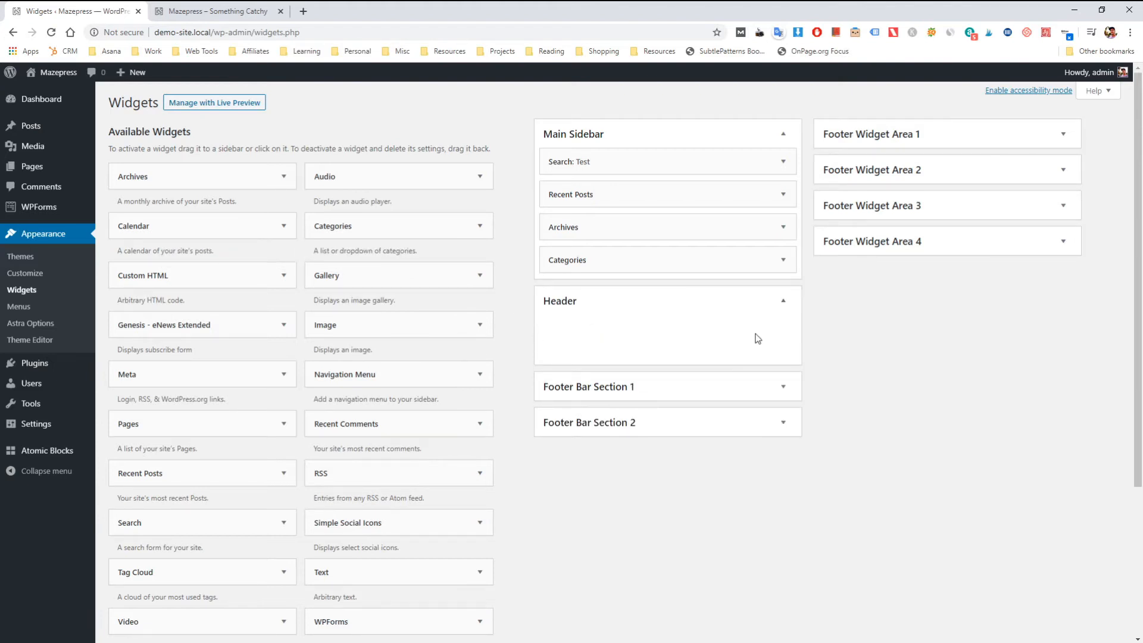
pyautogui.click(238, 9)
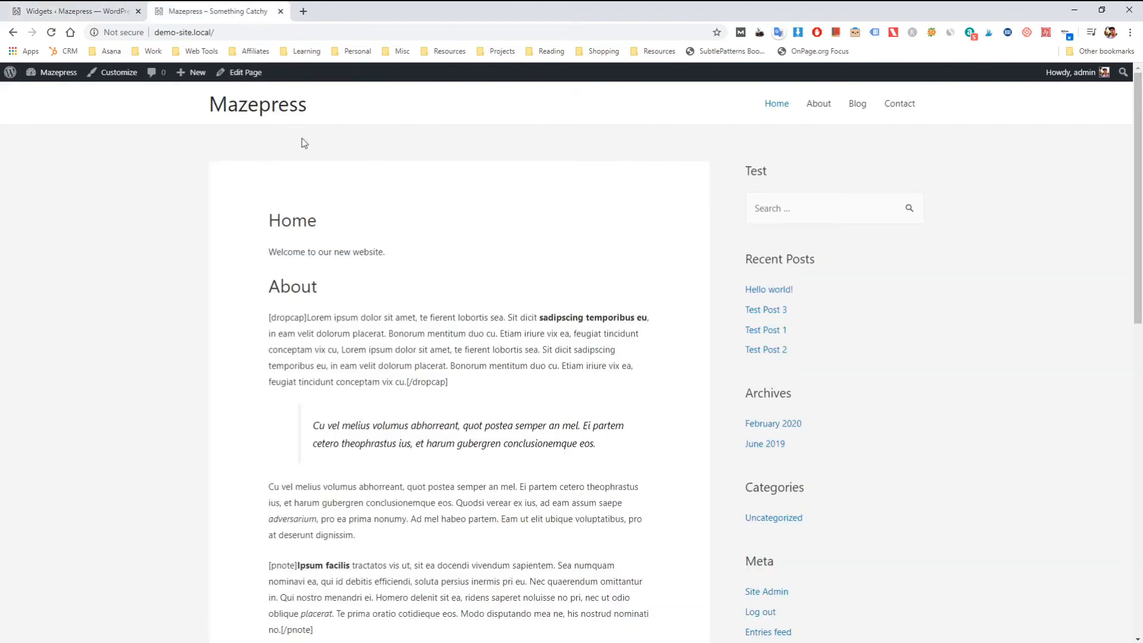
pyautogui.click(99, 6)
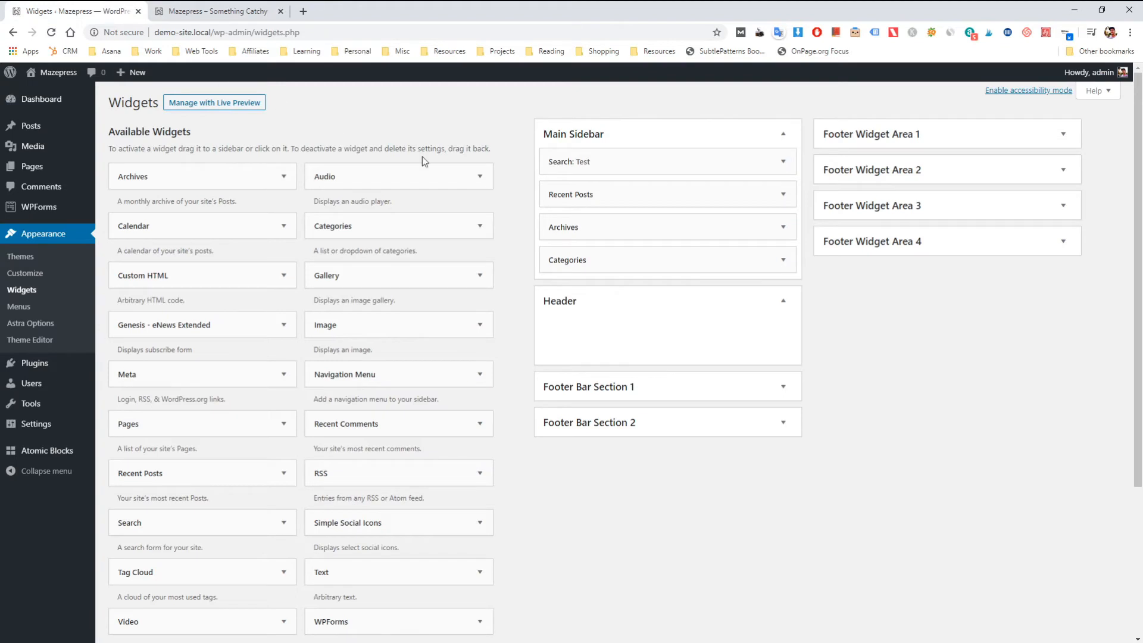
pyautogui.click(709, 300)
# Examine the title and content of the Design text widget in Footer Bar Section 1.
pyautogui.click(722, 335)
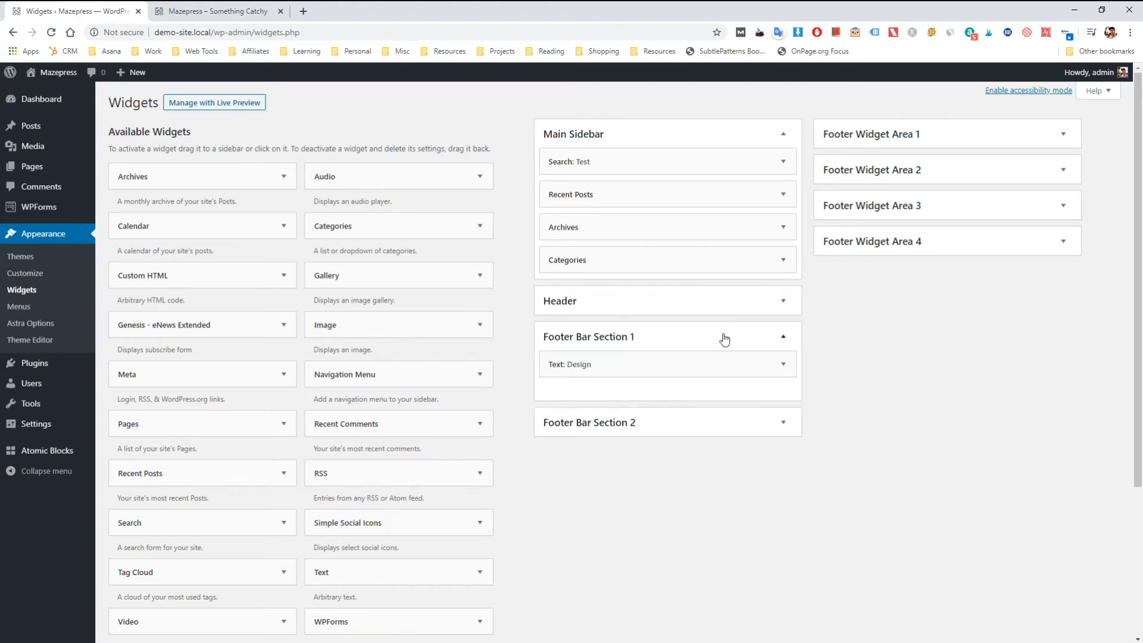
pyautogui.click(784, 365)
pyautogui.scroll(-2, 754, 419)
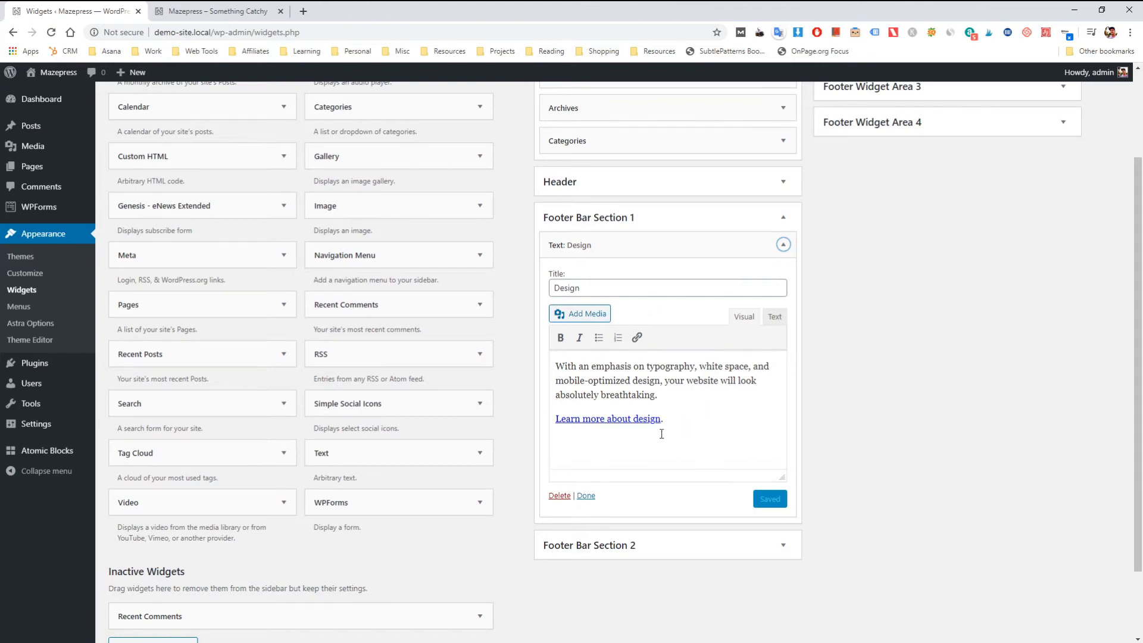
pyautogui.click(723, 419)
pyautogui.hotkey('ctrl', 'a')
pyautogui.click(673, 423)
# Inspect the Design widget's content as HTML, dismiss the Custom HTML tip, return to the visual editor and collapse the widget.
pyautogui.click(775, 317)
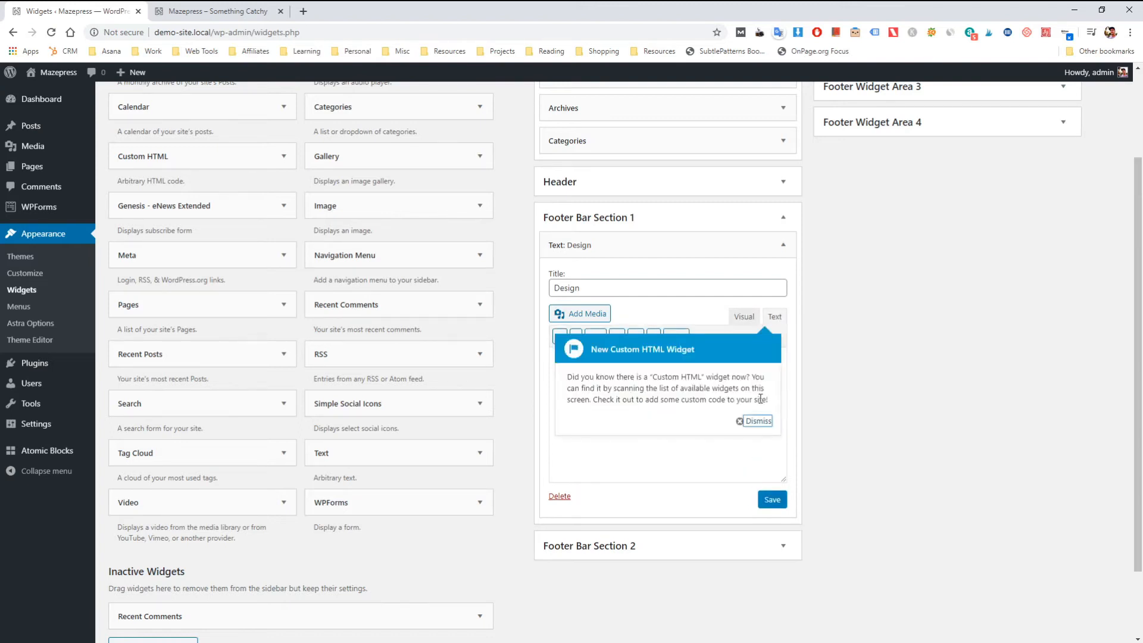
pyautogui.click(758, 420)
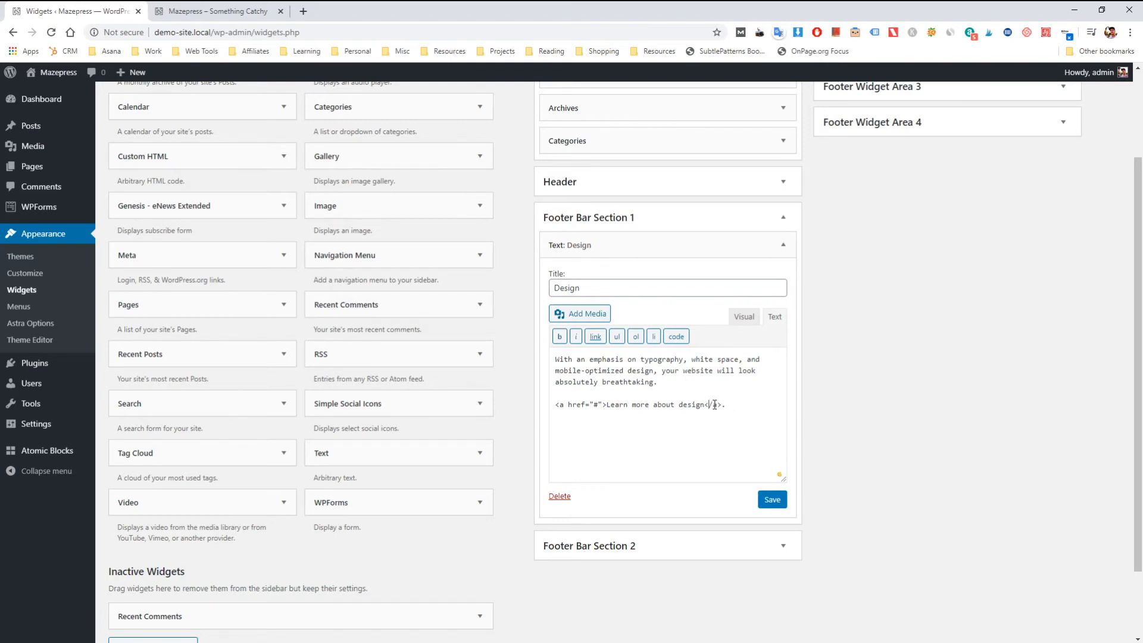
pyautogui.click(745, 321)
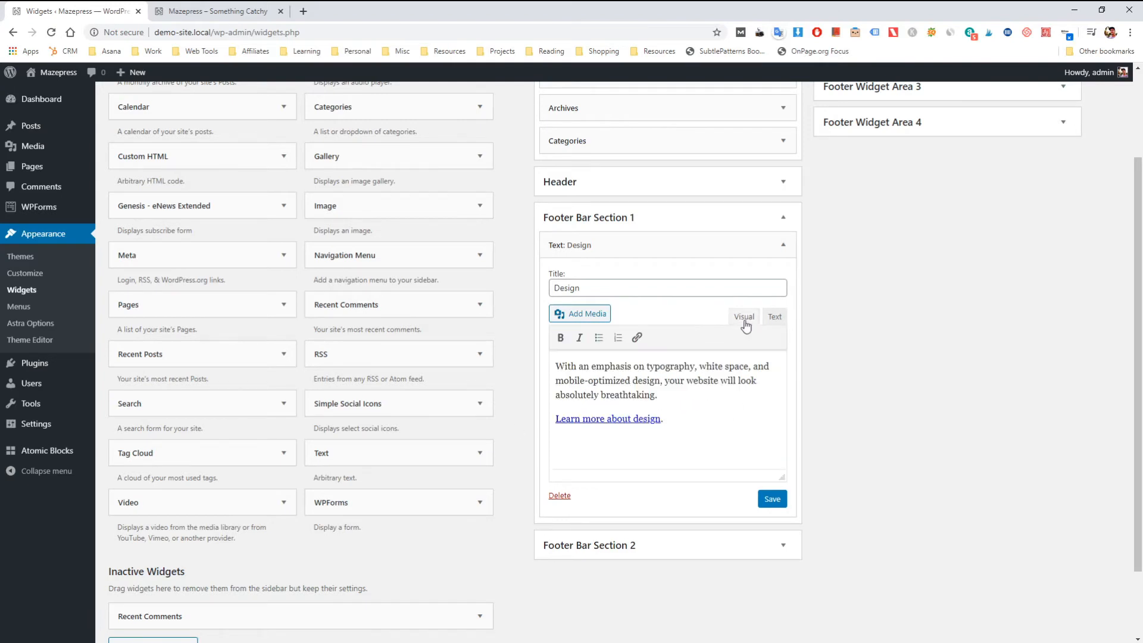
pyautogui.moveTo(659, 396); pyautogui.dragTo(557, 364)
pyautogui.click(563, 380)
pyautogui.click(783, 245)
pyautogui.scroll(2, 543, 374)
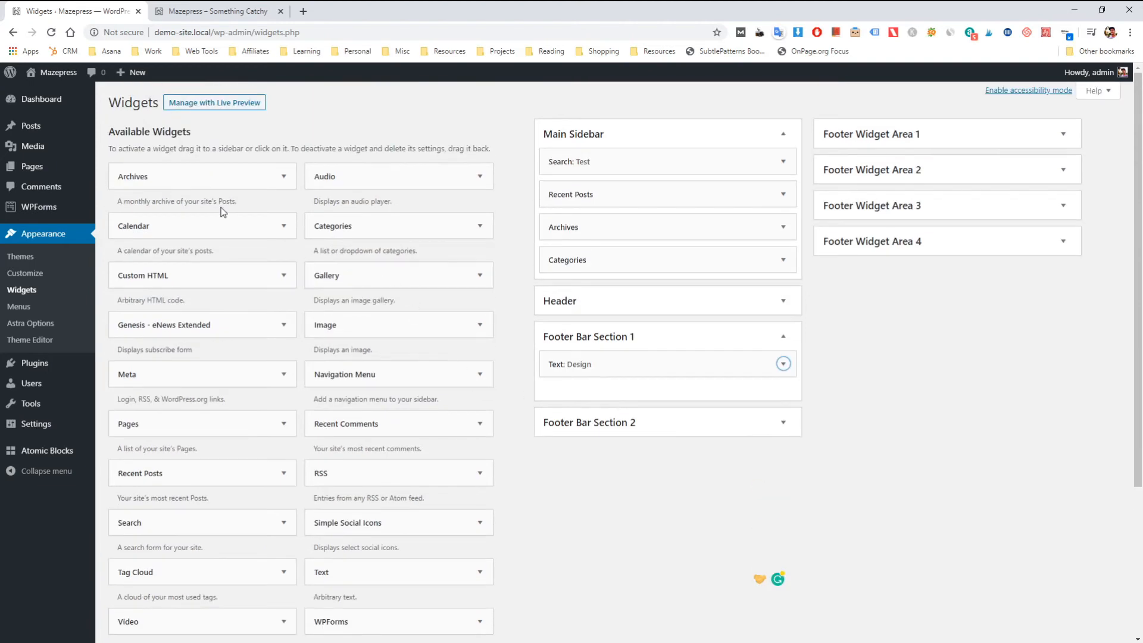
# View the widget areas to which the Audio widget can be added, without adding it.
pyautogui.click(456, 184)
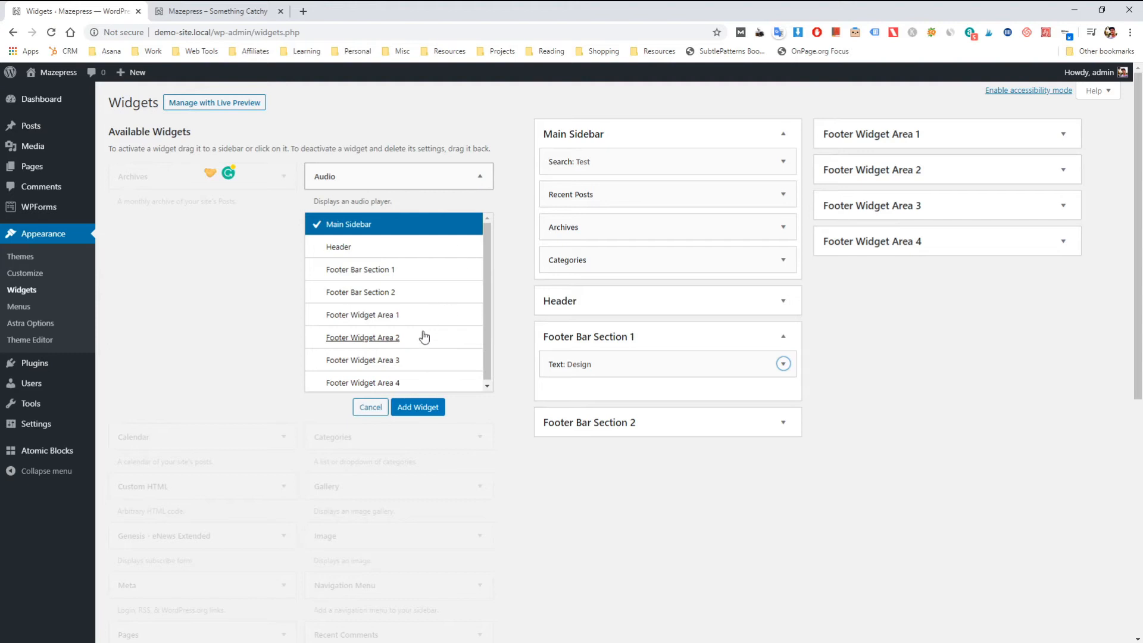
pyautogui.scroll(-1, 470, 275)
pyautogui.click(479, 176)
# Add a second Categories widget below Recent Posts in the Main Sidebar, and remove it again.
pyautogui.moveTo(398, 243); pyautogui.dragTo(641, 227)
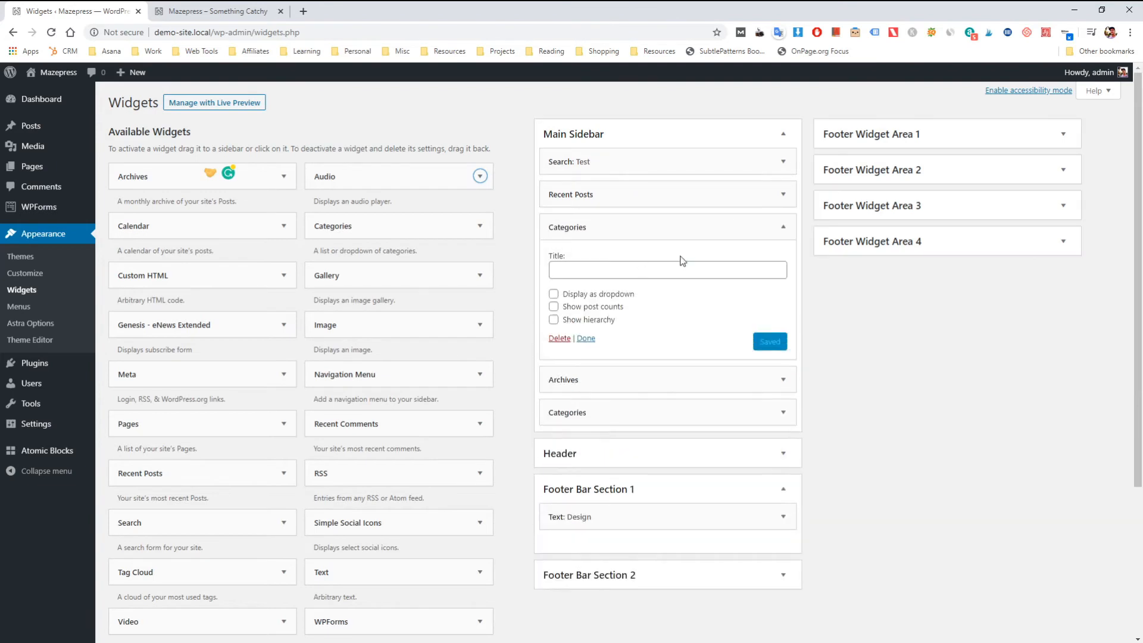
pyautogui.moveTo(723, 230); pyautogui.dragTo(440, 257)
pyautogui.scroll(-3, 293, 241)
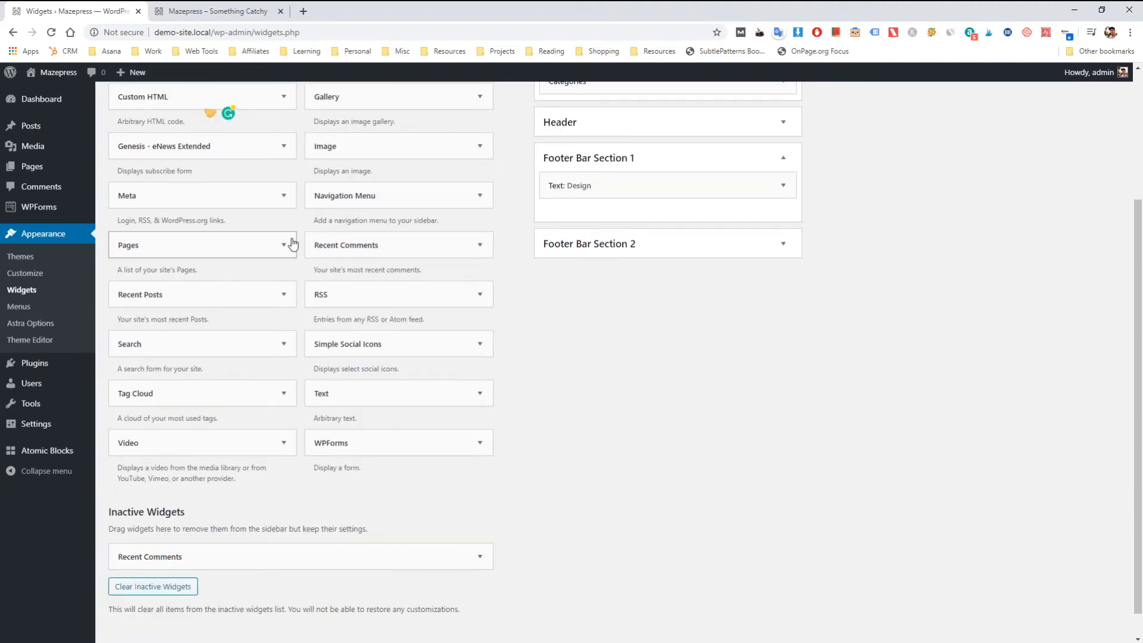
pyautogui.scroll(1, 515, 360)
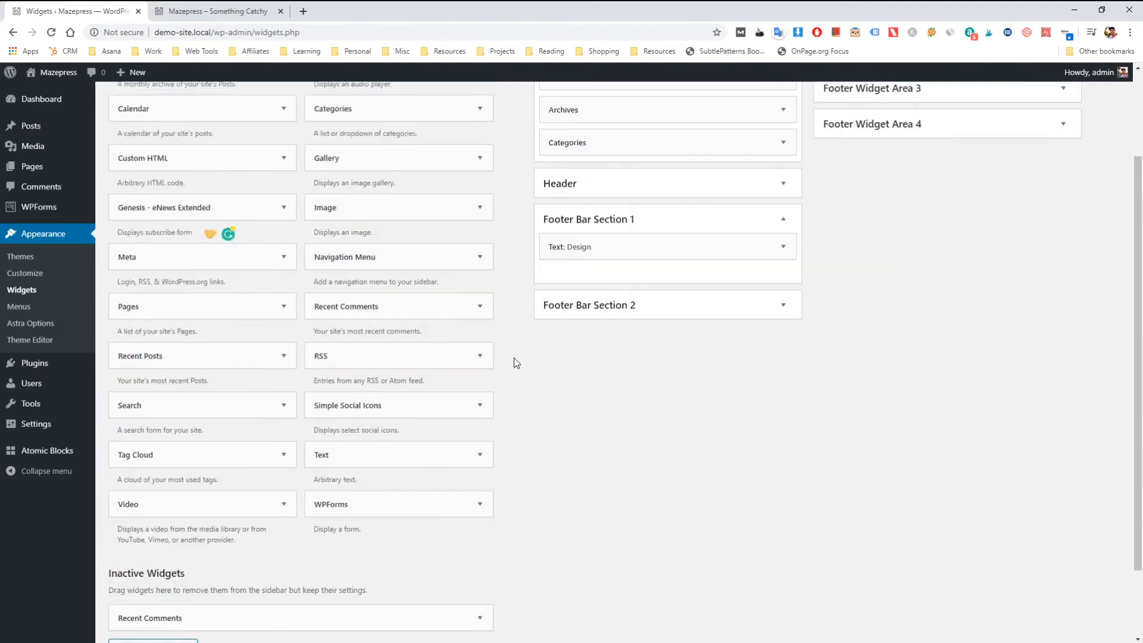
pyautogui.scroll(3, 513, 358)
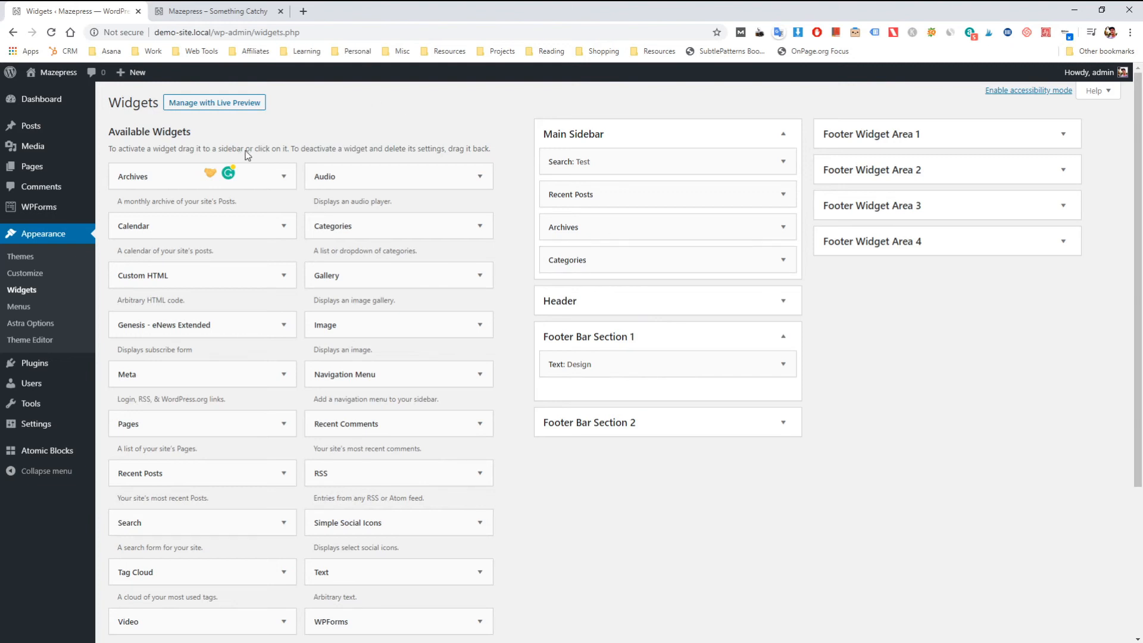
# Open the site's homepage in the live customizer and show the Main Sidebar's widgets.
pyautogui.click(215, 11)
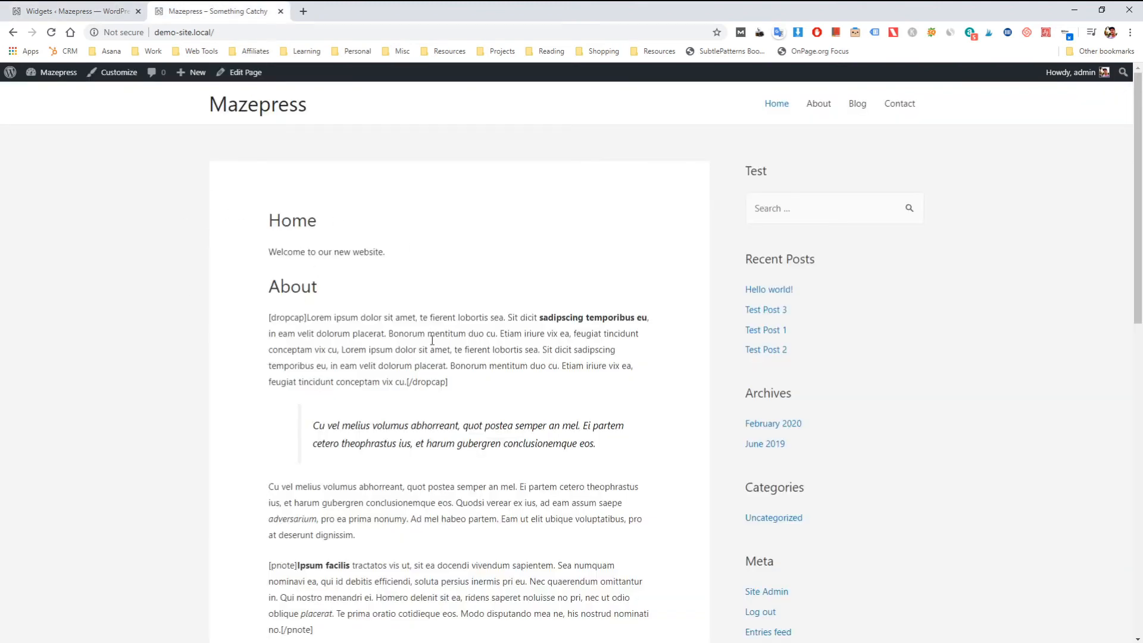
pyautogui.click(115, 81)
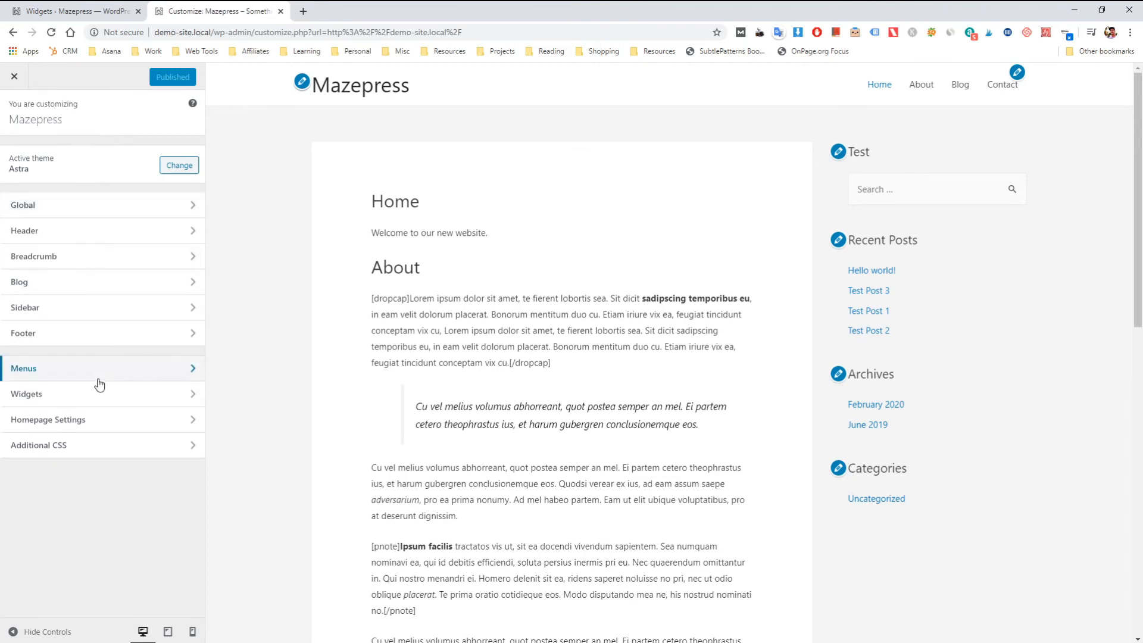
pyautogui.click(103, 397)
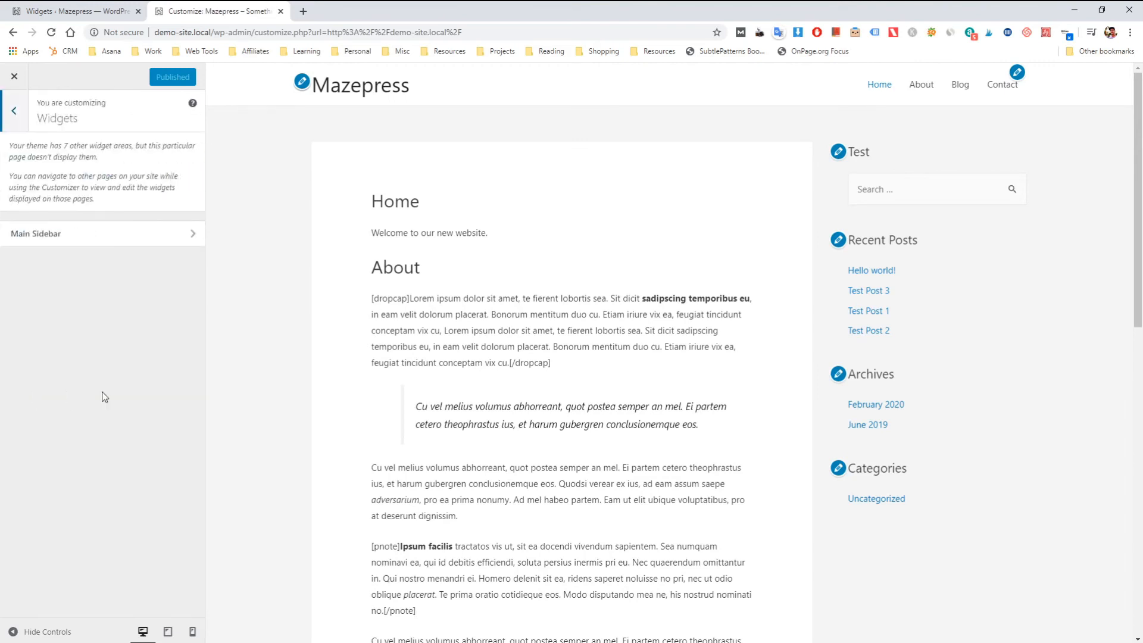
pyautogui.click(91, 234)
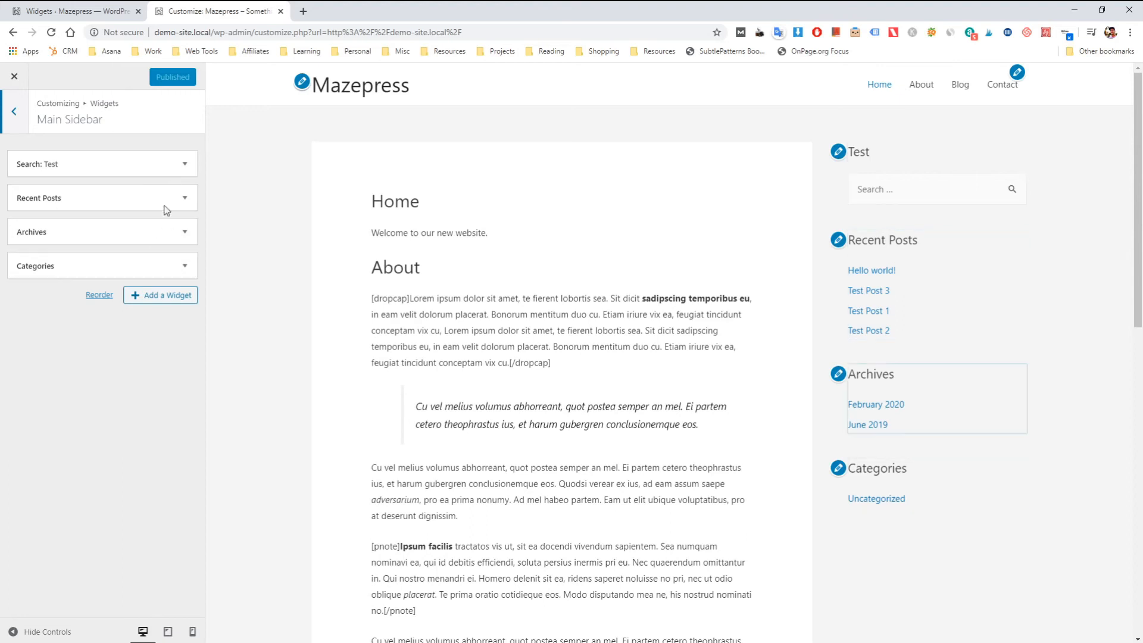
# View the settings of the Search and Recent Posts widgets in the Main Sidebar, collapsing each one again.
pyautogui.click(184, 166)
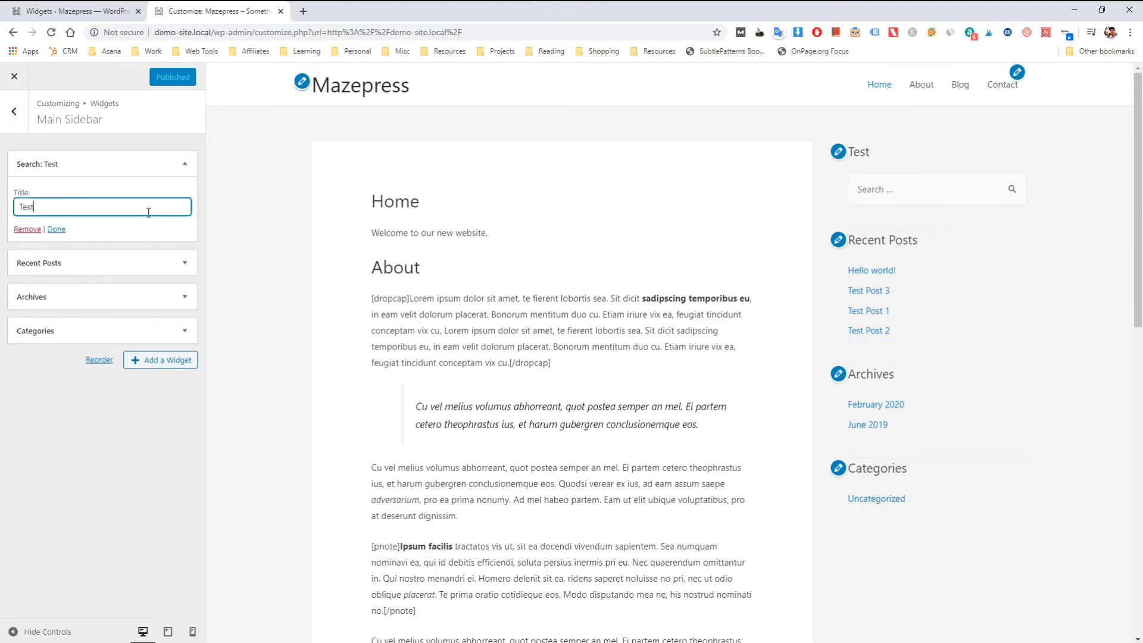
pyautogui.click(185, 167)
pyautogui.click(185, 197)
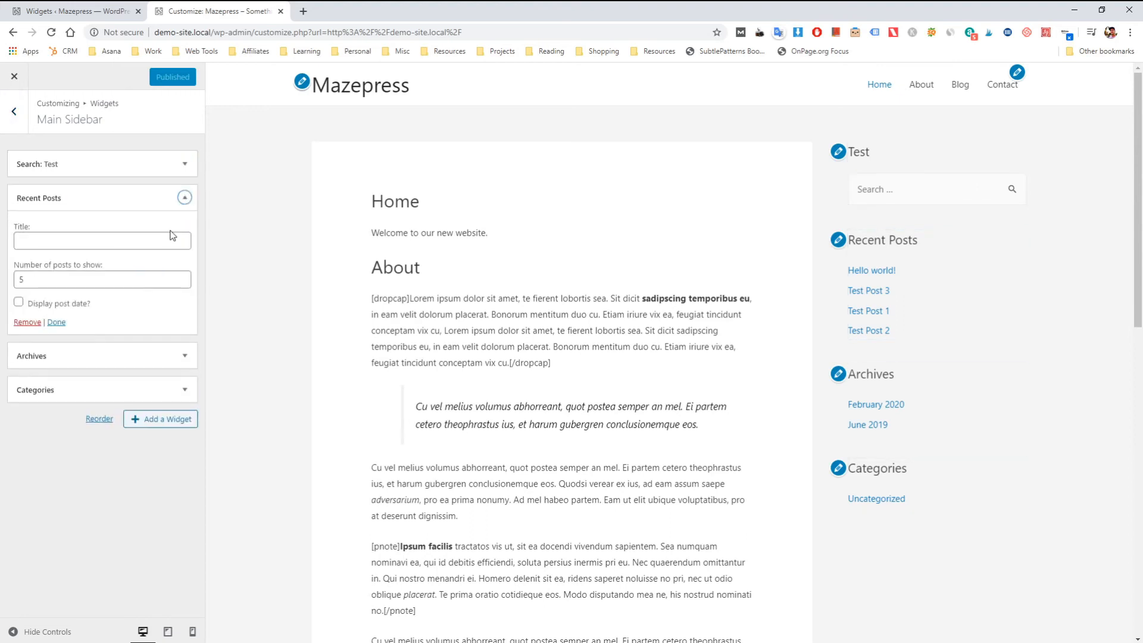
pyautogui.click(184, 197)
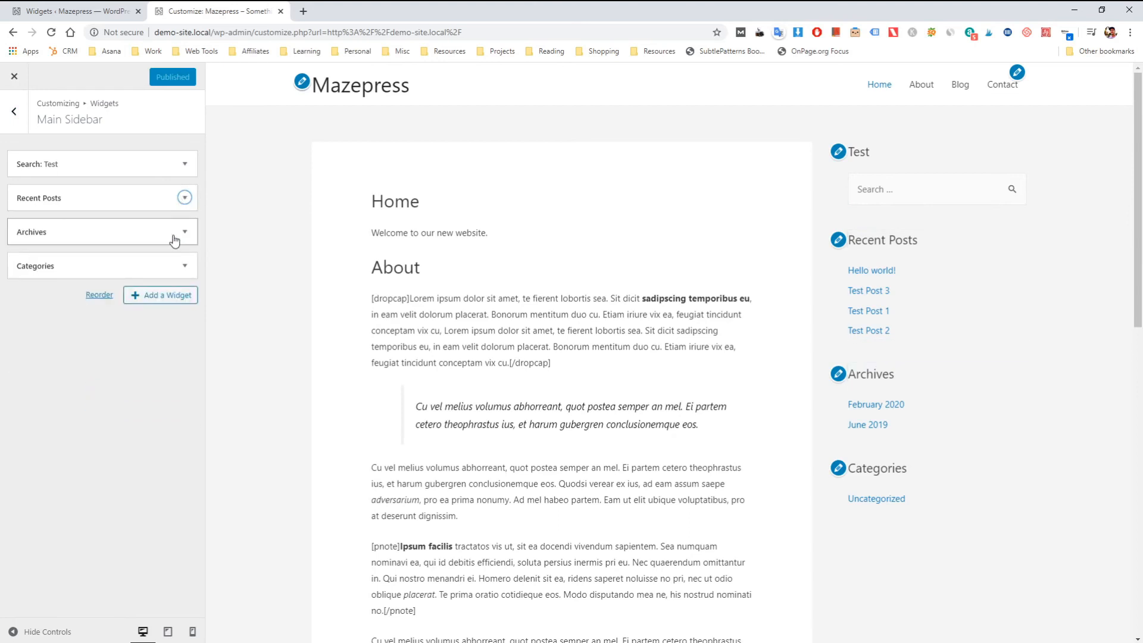
# Add a Pages widget to the end of the Main Sidebar with its default settings and publish the change.
pyautogui.click(172, 296)
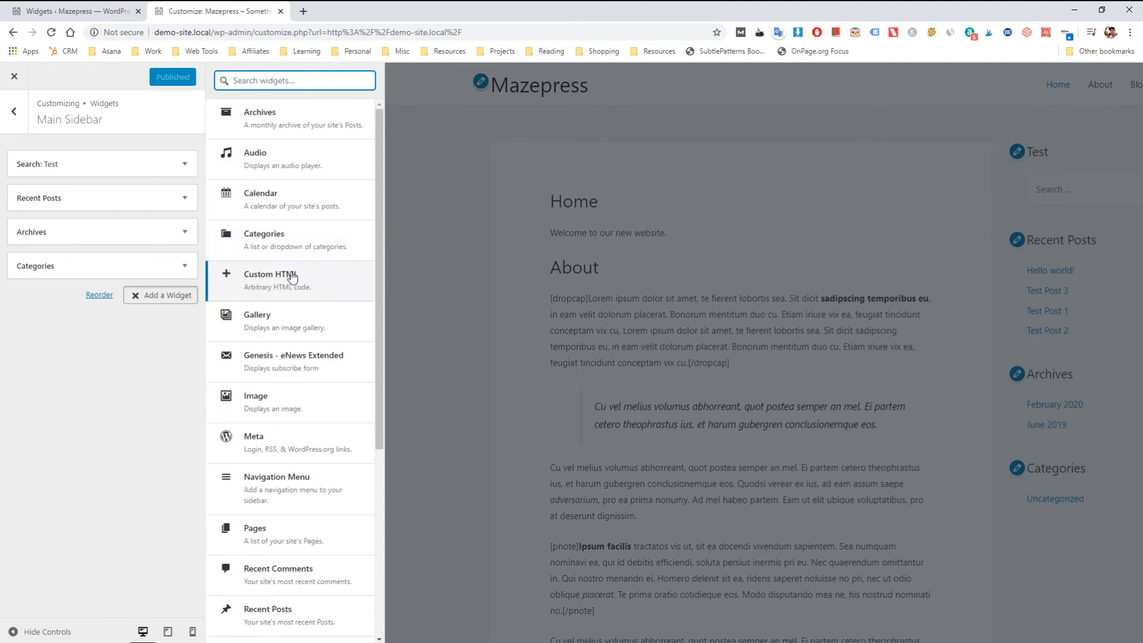
pyautogui.click(301, 536)
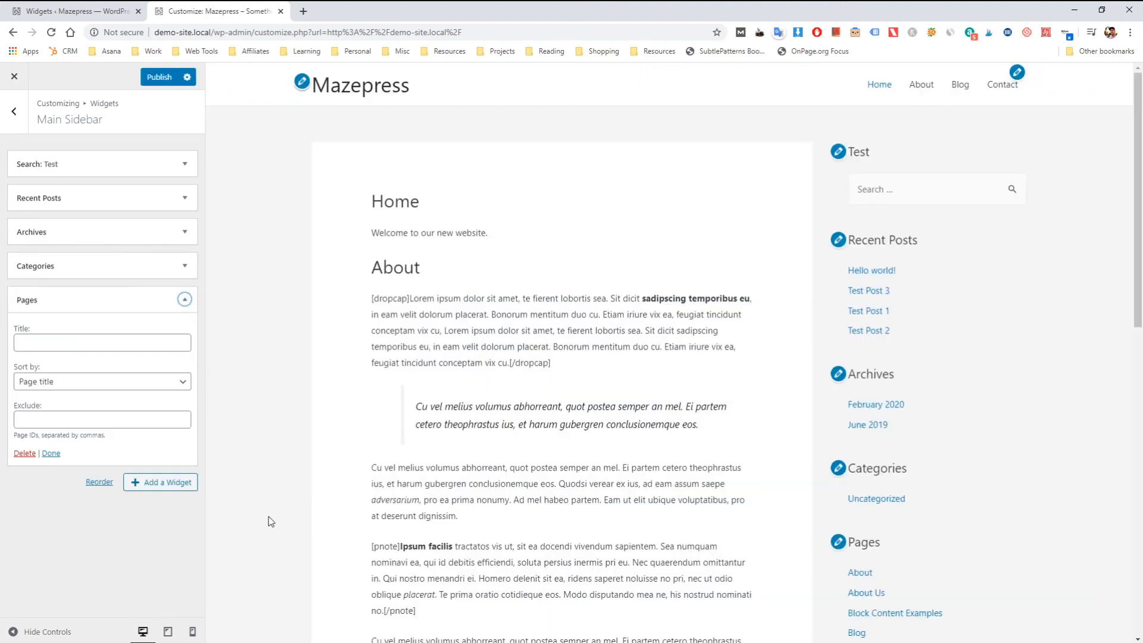
pyautogui.click(52, 453)
pyautogui.scroll(-4, 872, 476)
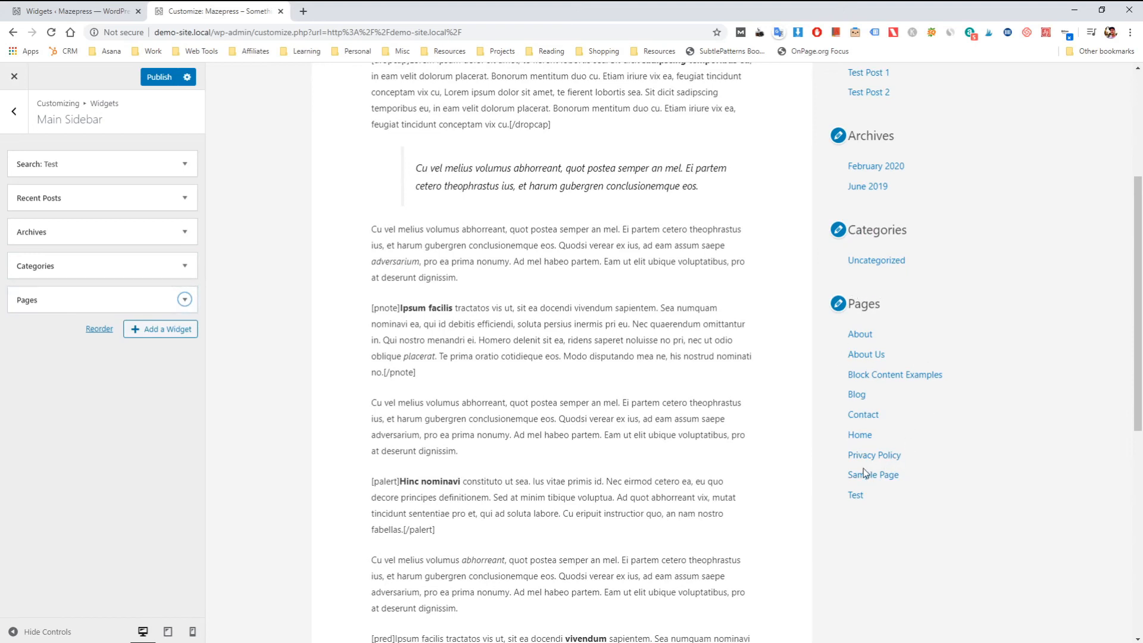
pyautogui.click(159, 79)
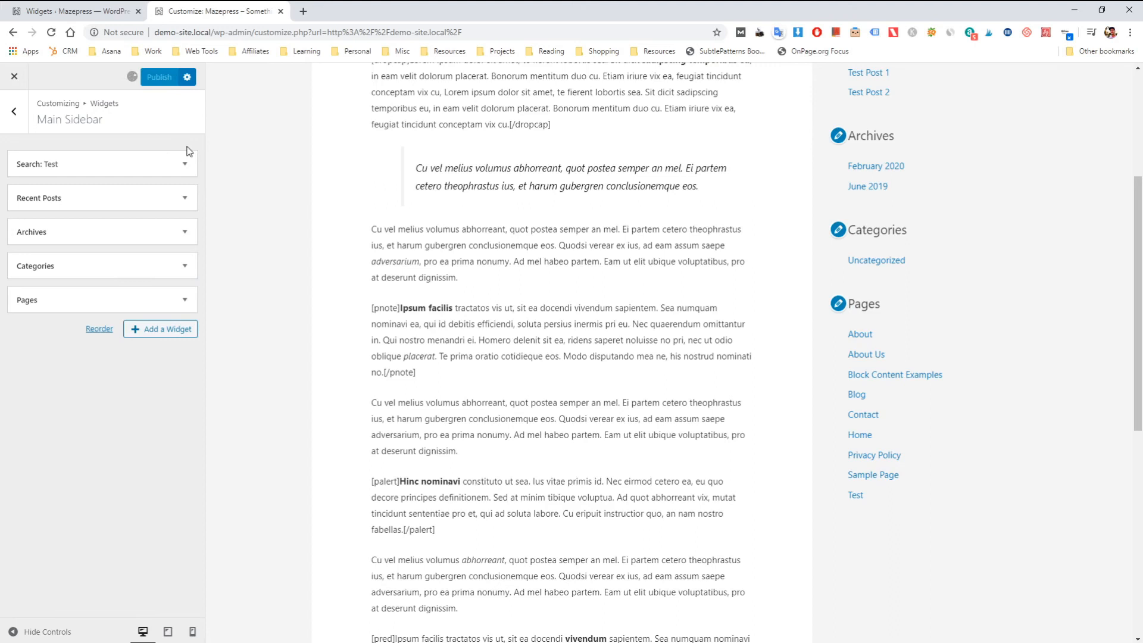
# Compare the widget areas offered in the customizer with those on the Widgets page, and examine the homepage preview down to its footer.
pyautogui.click(6, 109)
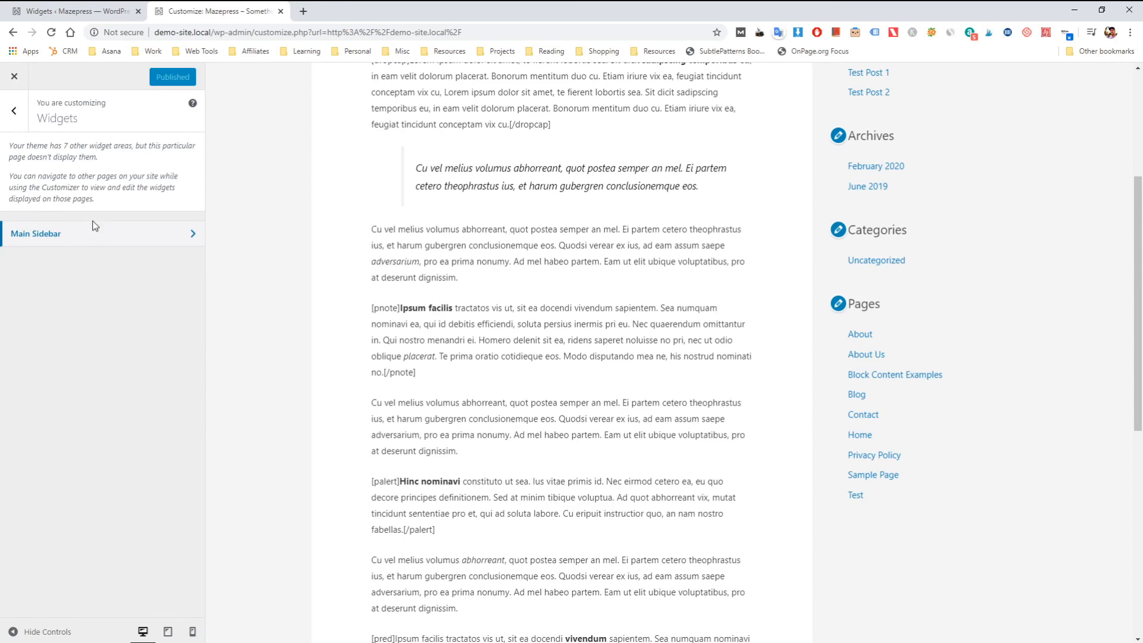
pyautogui.click(81, 7)
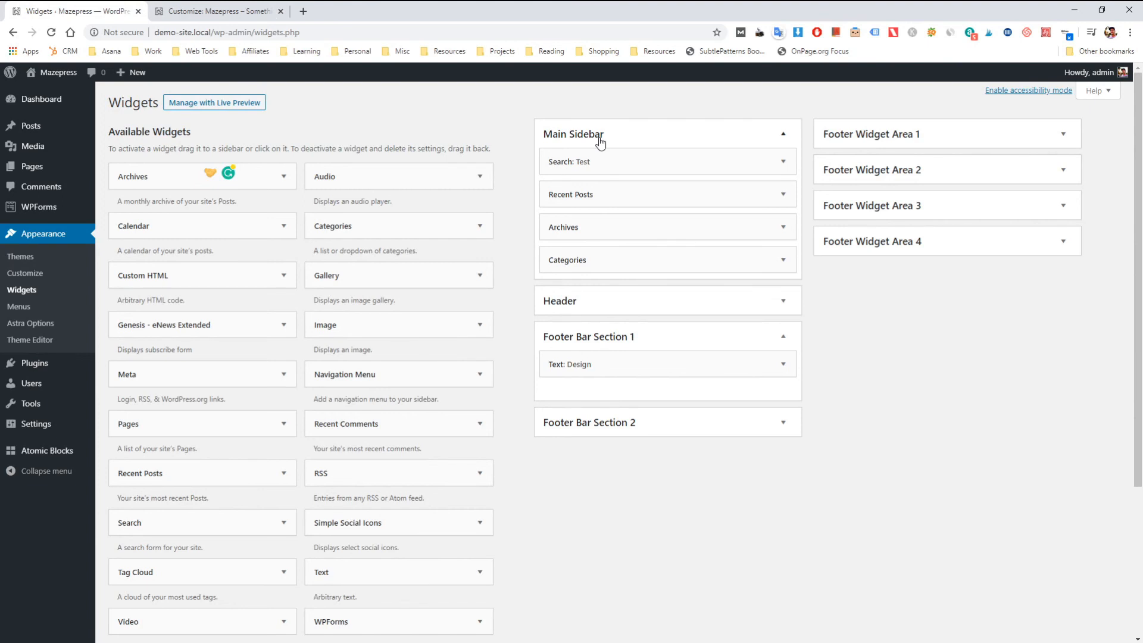
pyautogui.click(214, 9)
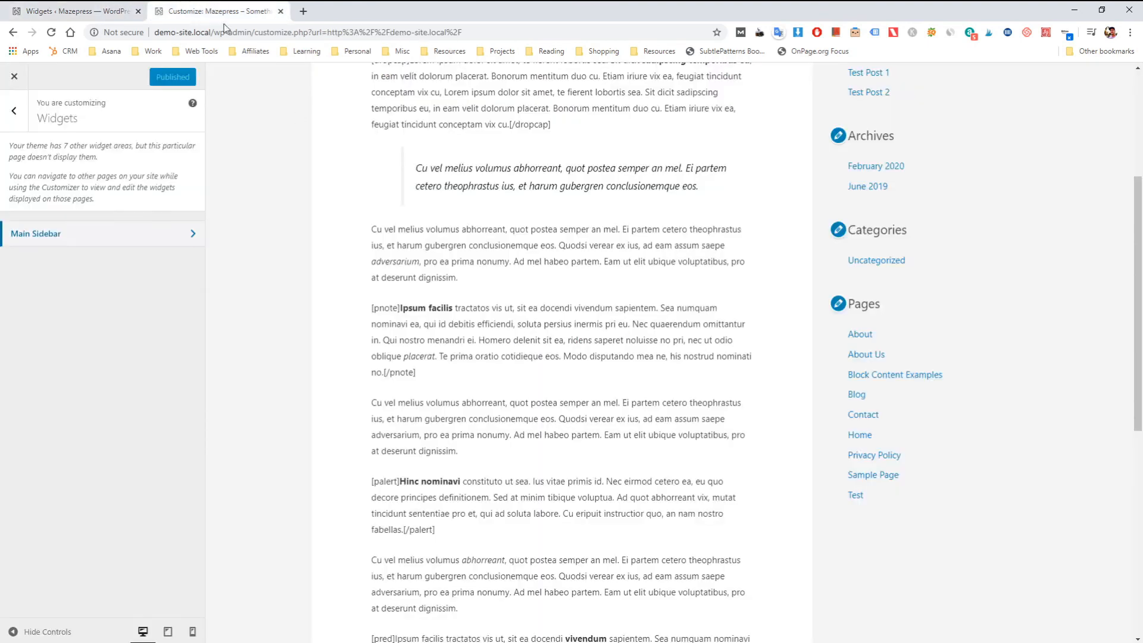
pyautogui.scroll(4, 722, 176)
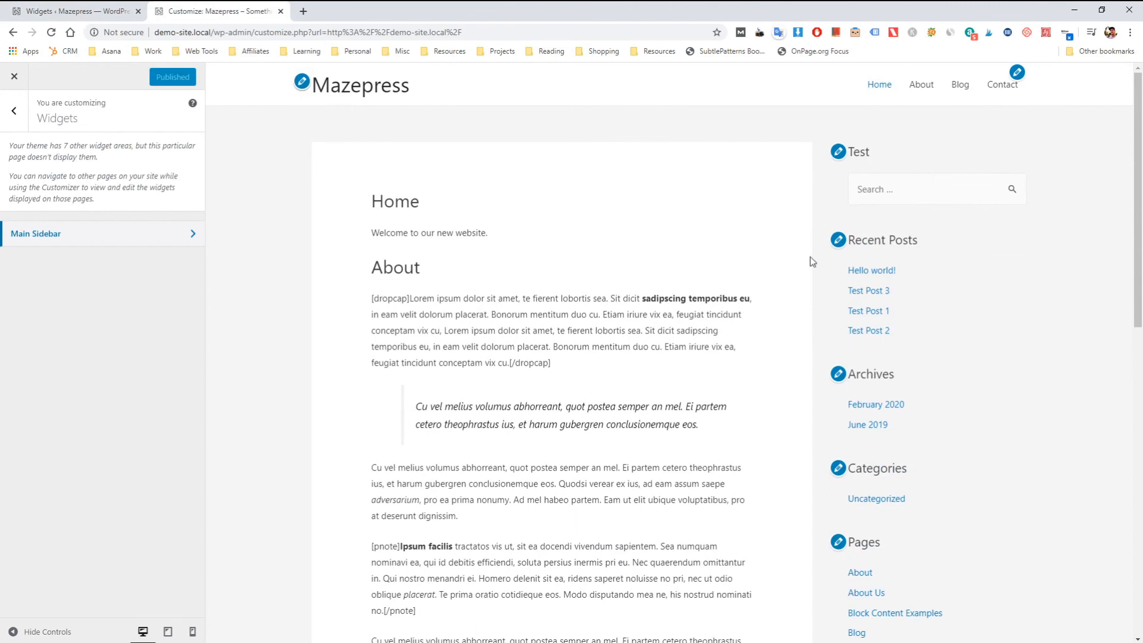
pyautogui.scroll(-10, 755, 280)
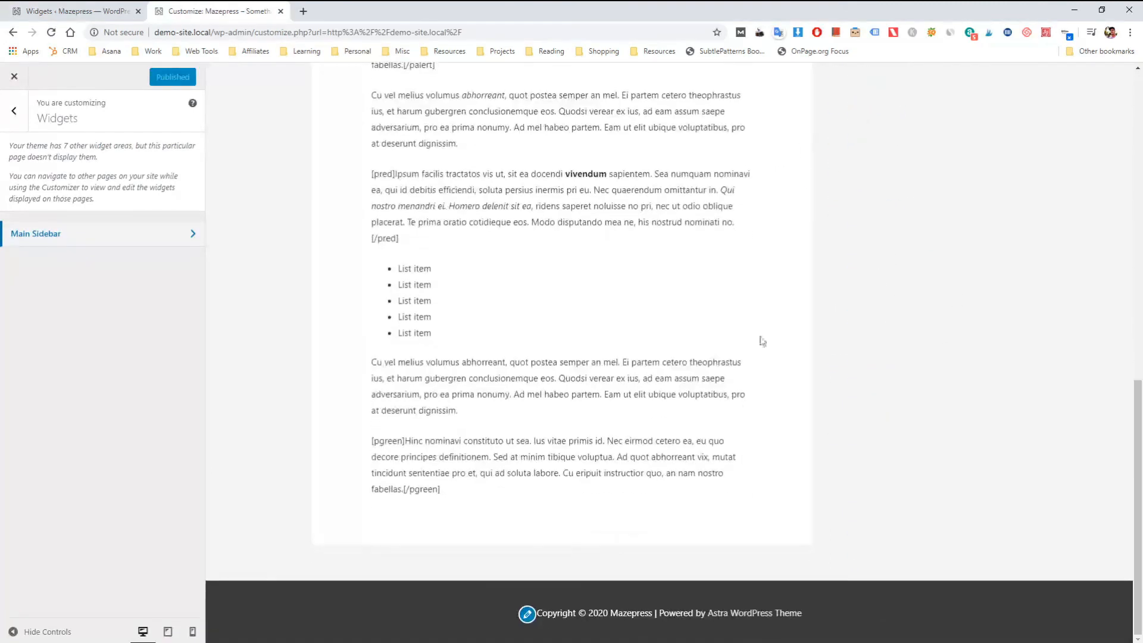
pyautogui.scroll(10, 817, 403)
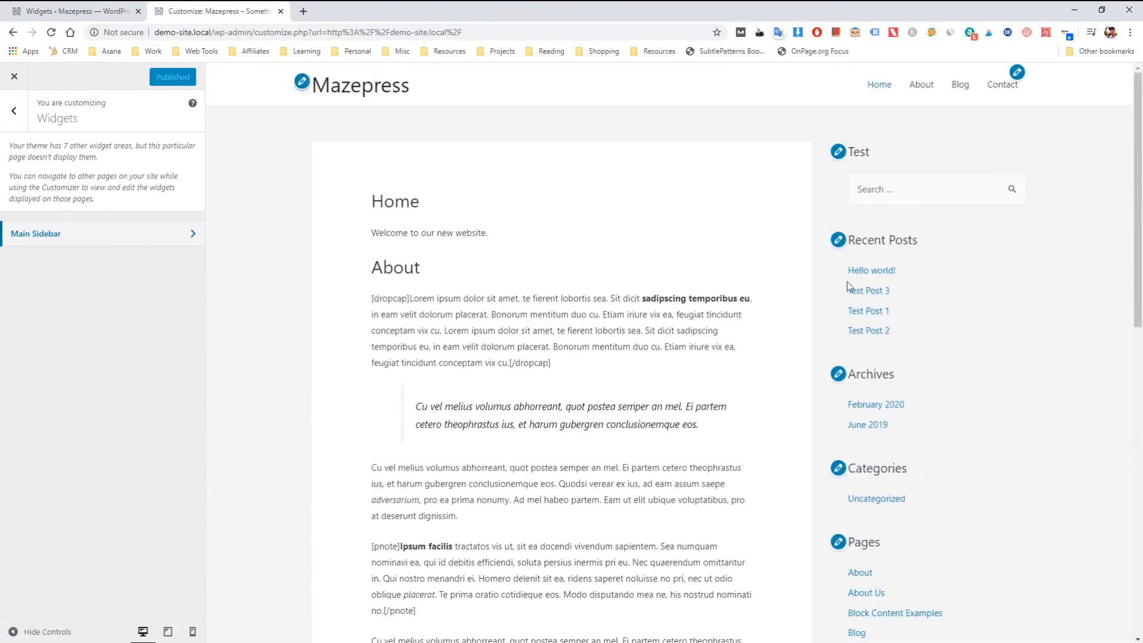